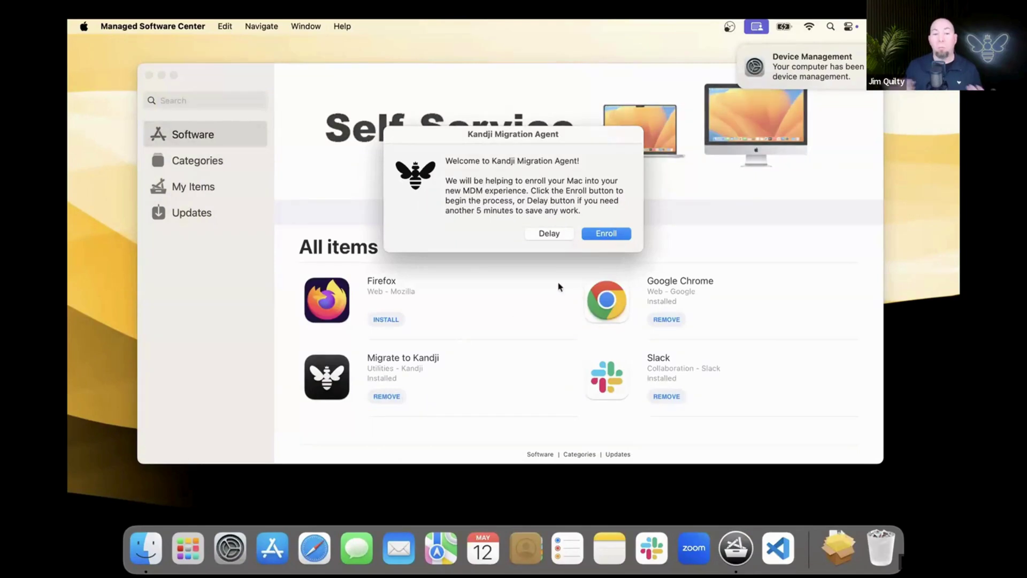
Start enrollment in the Migration Agent and approve remote management with the local account password
{"action": "left_click", "coordinate": [621, 235]}
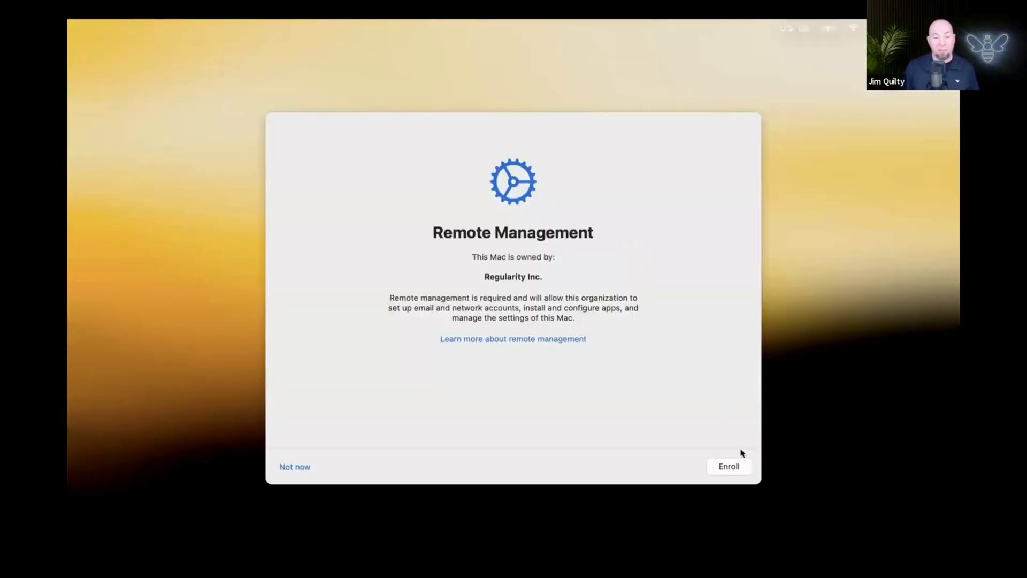
{"action": "left_click", "coordinate": [744, 467]}
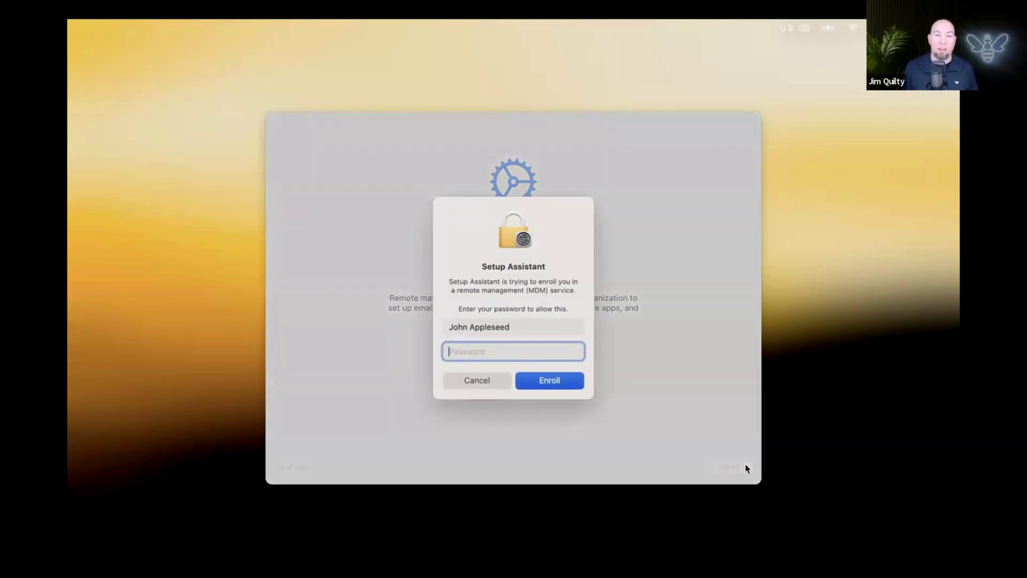
{"action": "type", "text": "•••••••"}
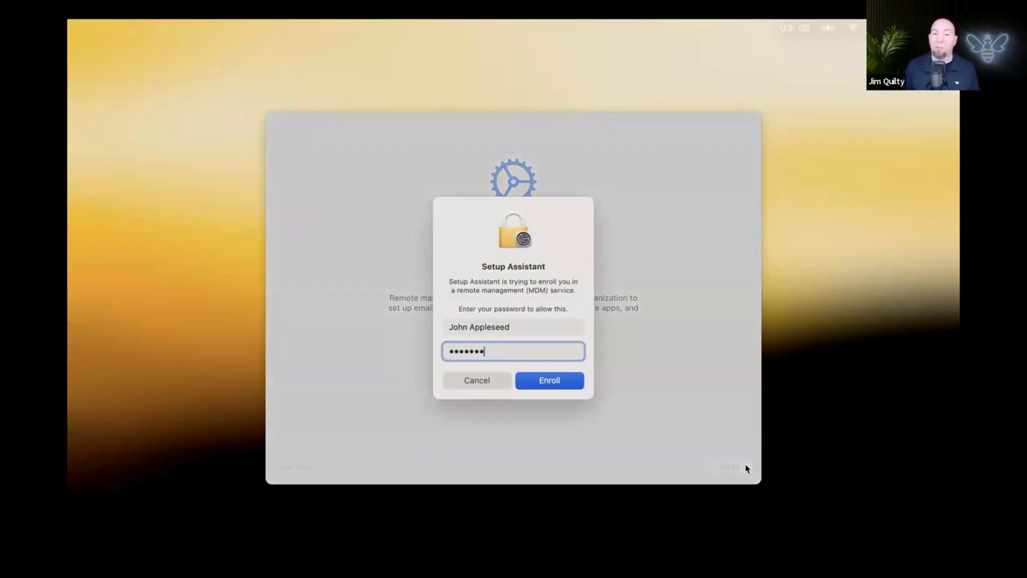
{"action": "type", "text": "•"}
{"action": "key", "text": "Return"}
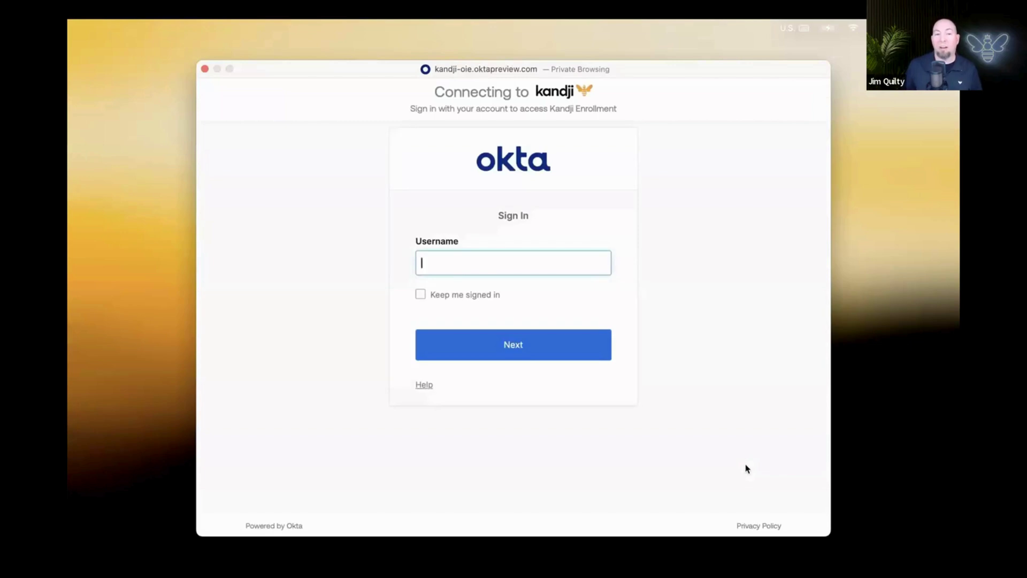
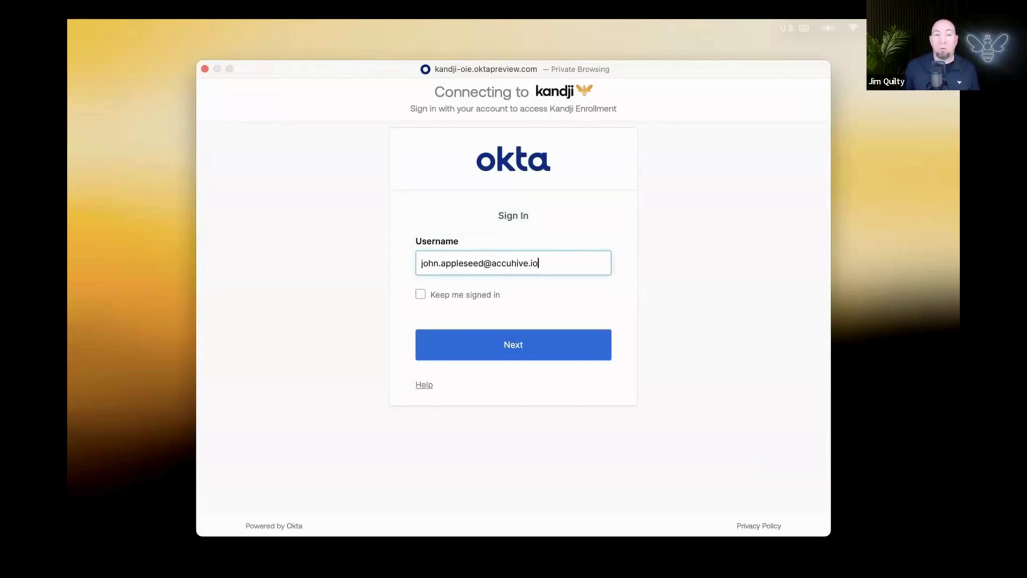
Sign in to Okta with the user's e-mail and password, then choose Okta Verify push approval
{"action": "left_click", "coordinate": [594, 354]}
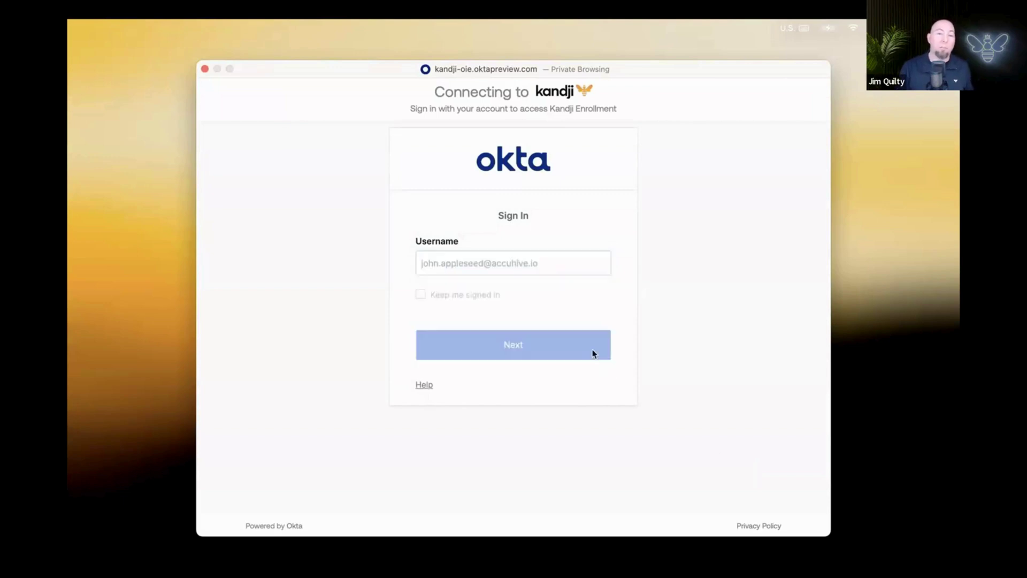
{"action": "type", "text": "••••••"}
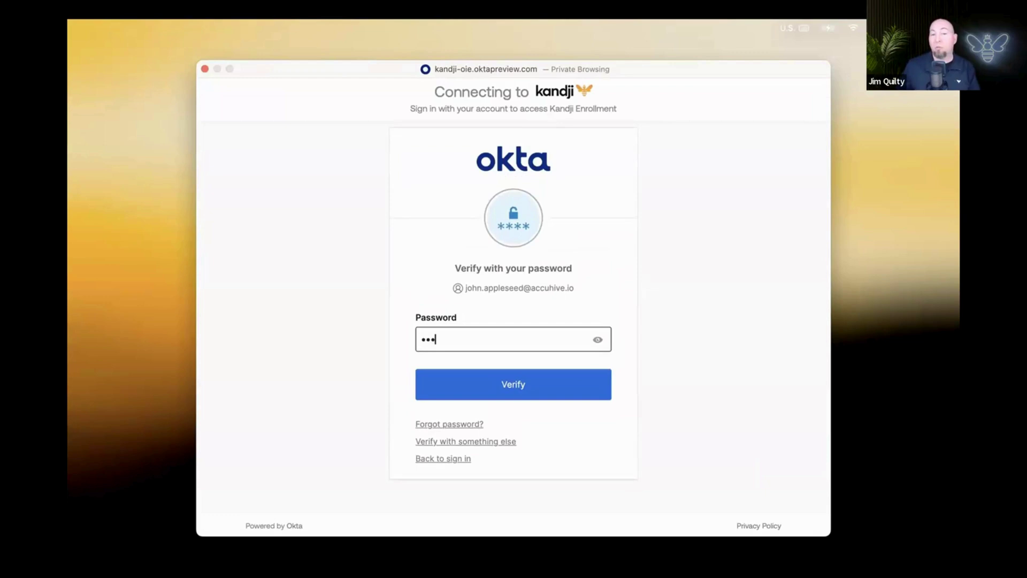
{"action": "type", "text": "••••••"}
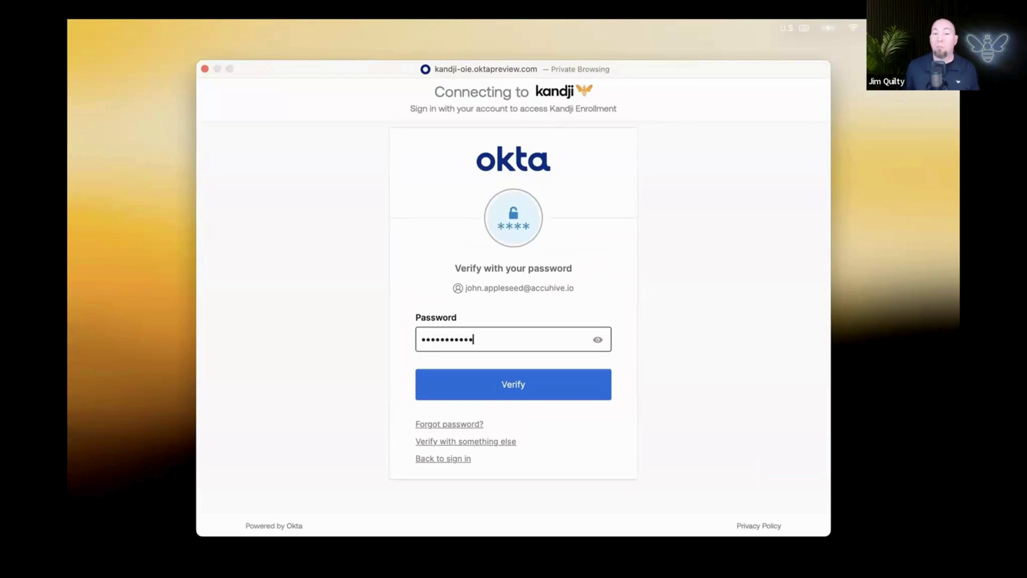
{"action": "left_click", "coordinate": [590, 363]}
{"action": "left_click", "coordinate": [582, 389]}
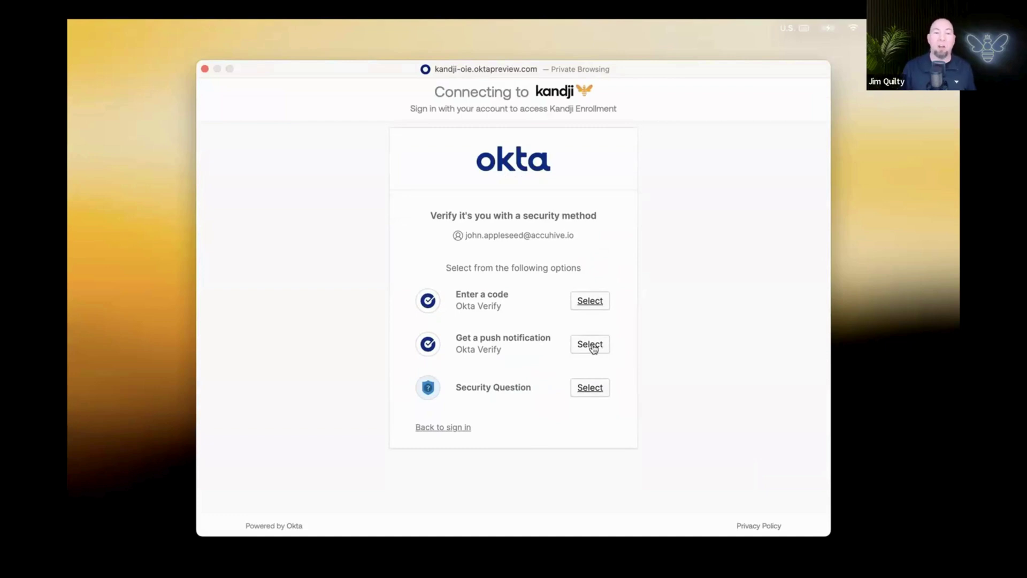
{"action": "left_click", "coordinate": [591, 345]}
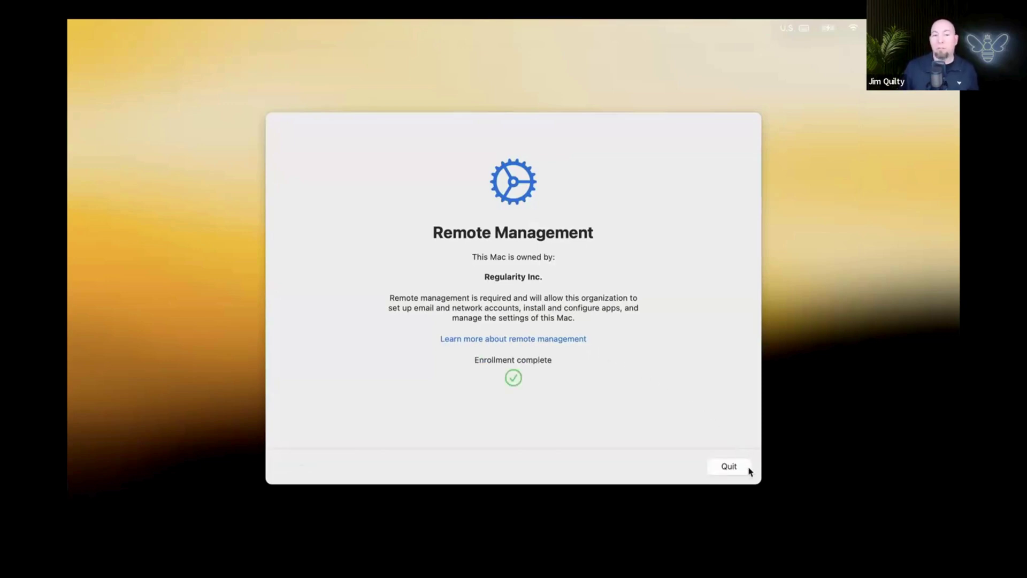
Quit the Remote Management screen, then quit Liftoff once it shows Setup complete
{"action": "left_click", "coordinate": [748, 469]}
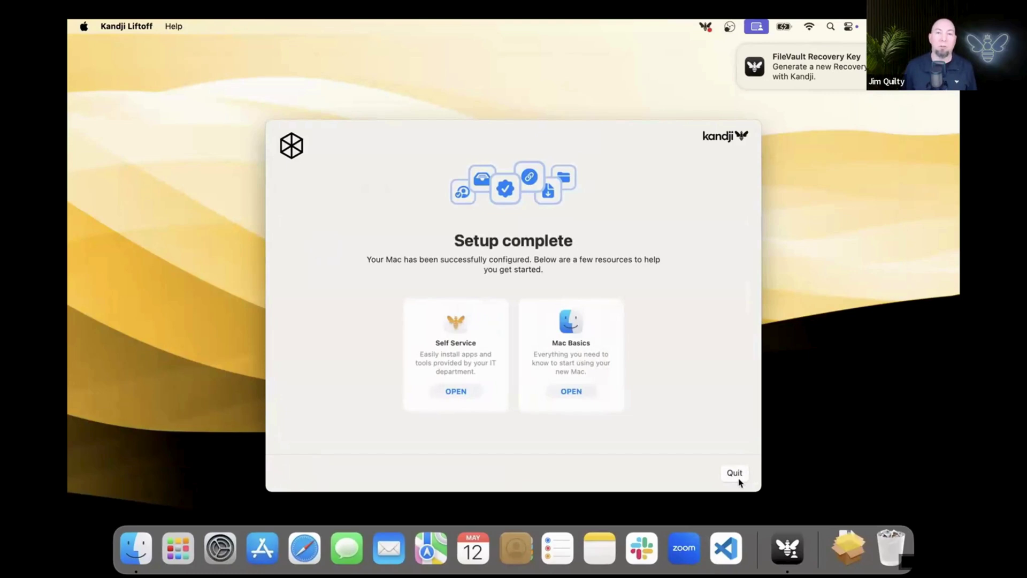
{"action": "left_click", "coordinate": [735, 473]}
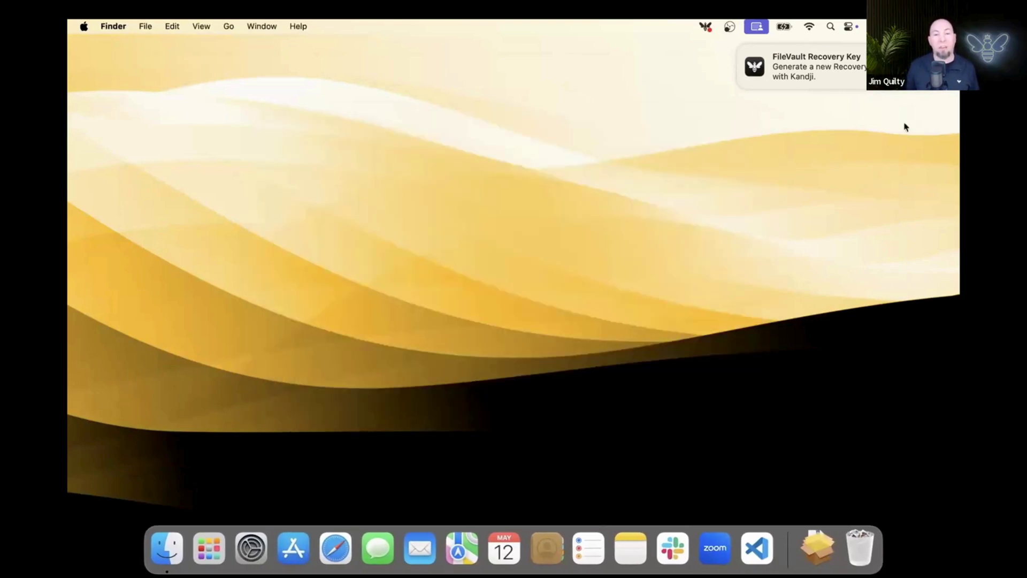
From Kandji's pending updates, generate a new FileVault recovery key using the user's password
{"action": "left_click", "coordinate": [904, 67]}
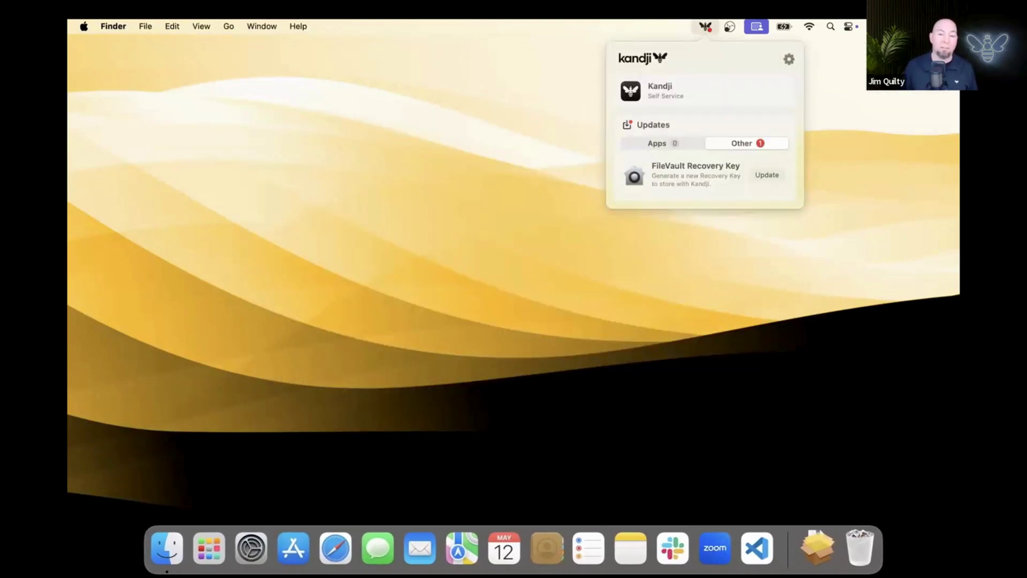
{"action": "left_click", "coordinate": [781, 180]}
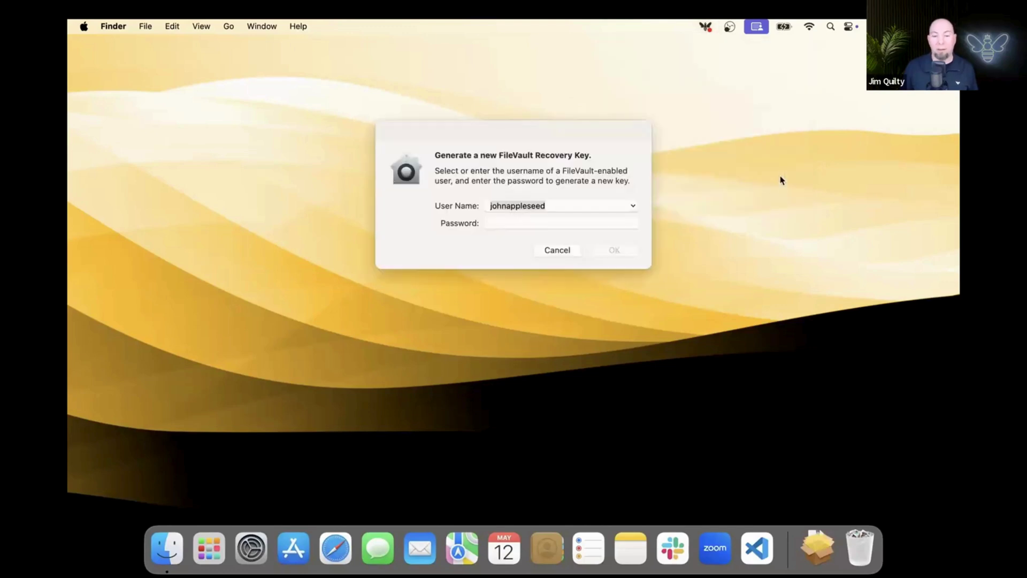
{"action": "left_click", "coordinate": [630, 223]}
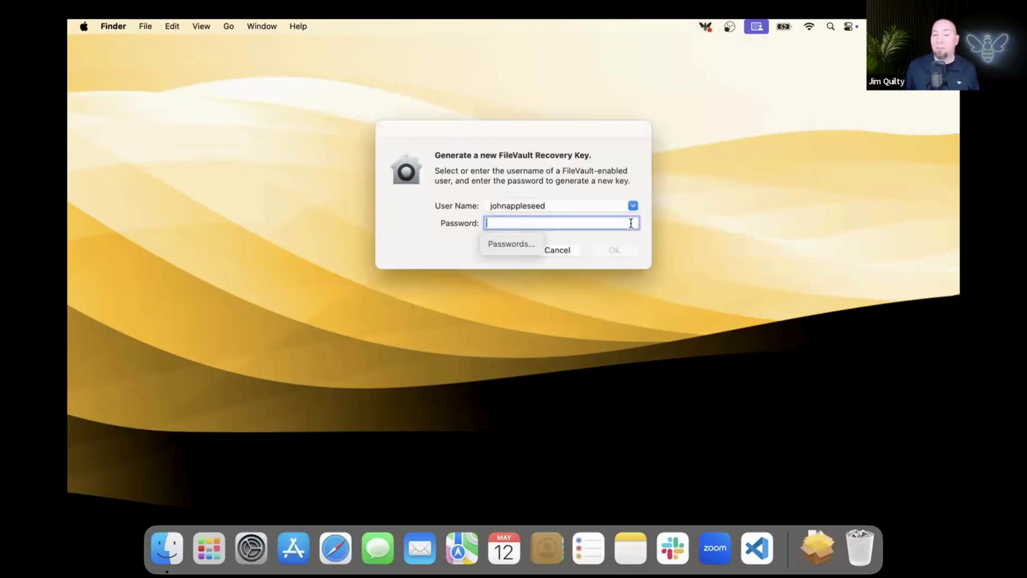
{"action": "type", "text": "•••••••"}
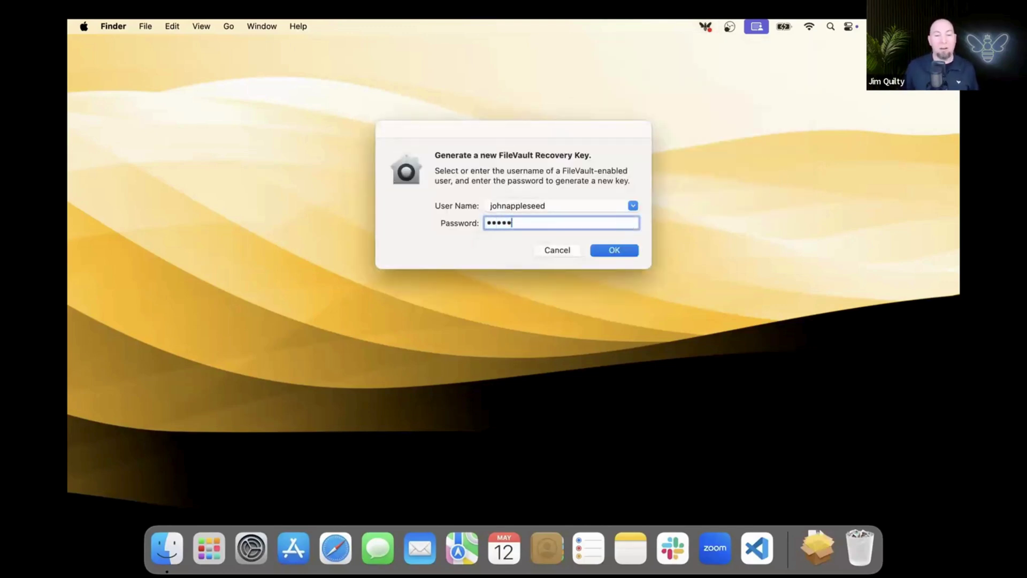
{"action": "type", "text": "•"}
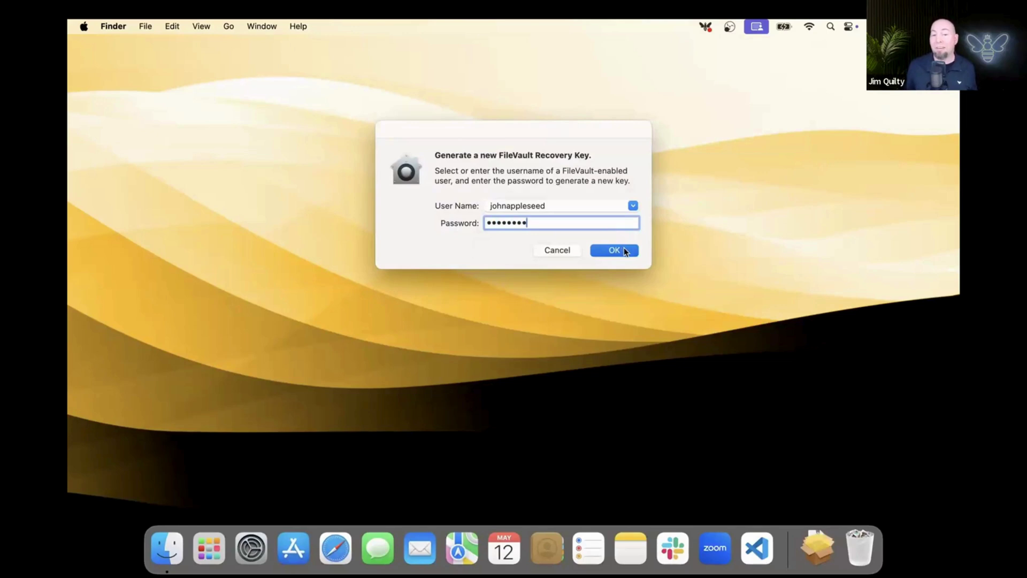
{"action": "left_click", "coordinate": [624, 250]}
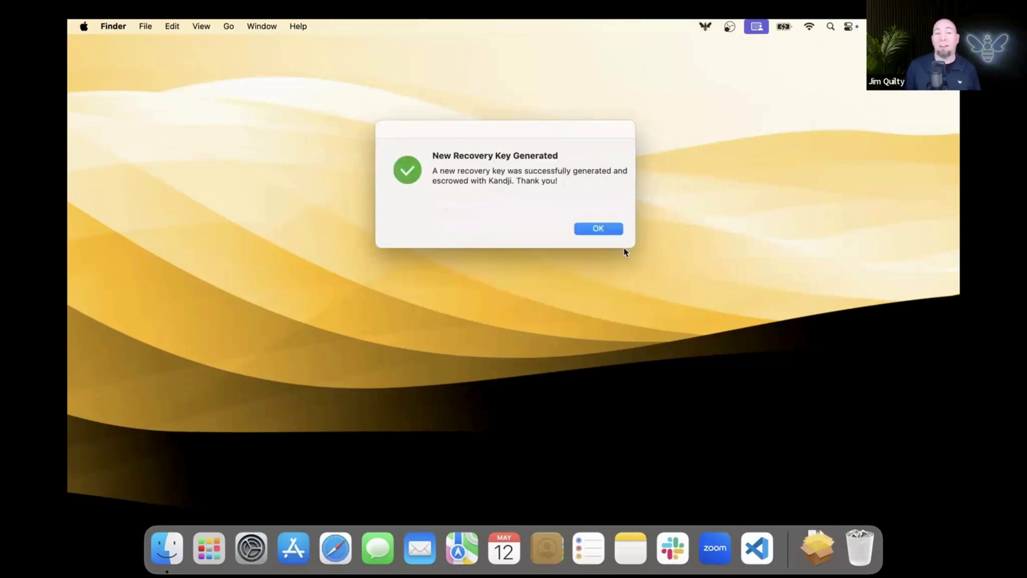
{"action": "left_click", "coordinate": [615, 230]}
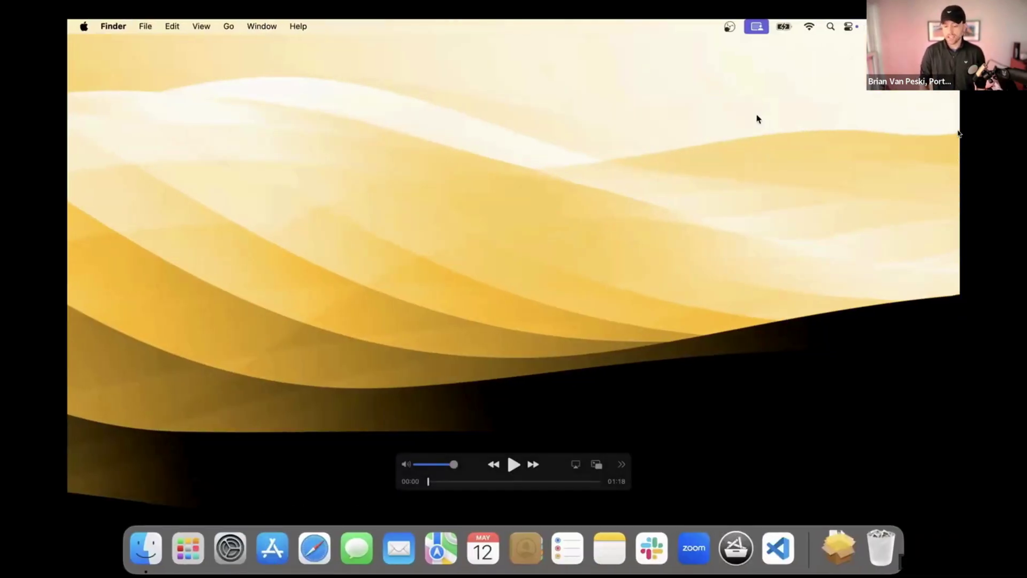
Play the demo video in QuickTime Player
{"action": "key", "text": "space"}
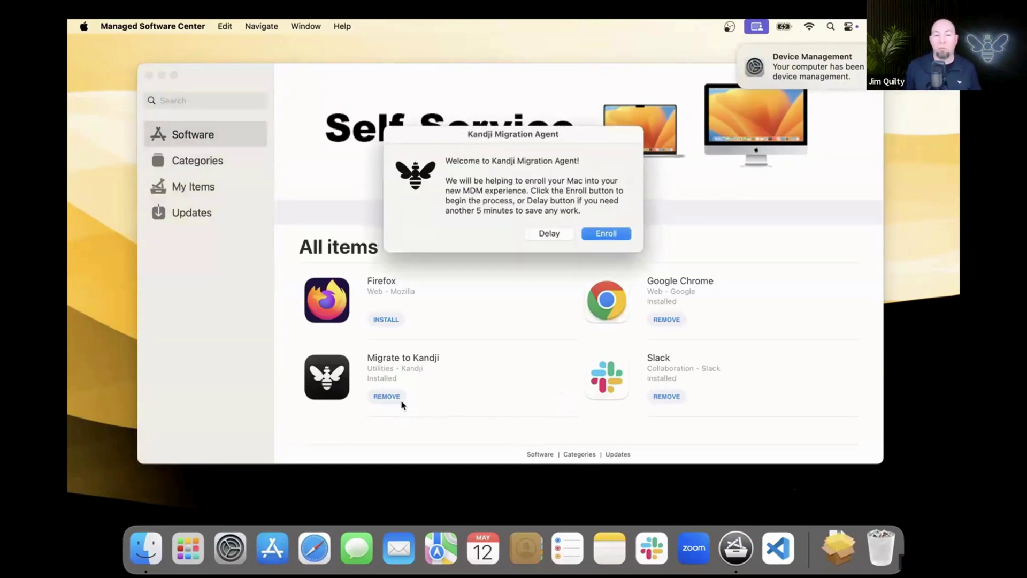
Install the Accuhive Enrollment profile with the account password, then close System Settings
{"action": "left_click", "coordinate": [622, 237]}
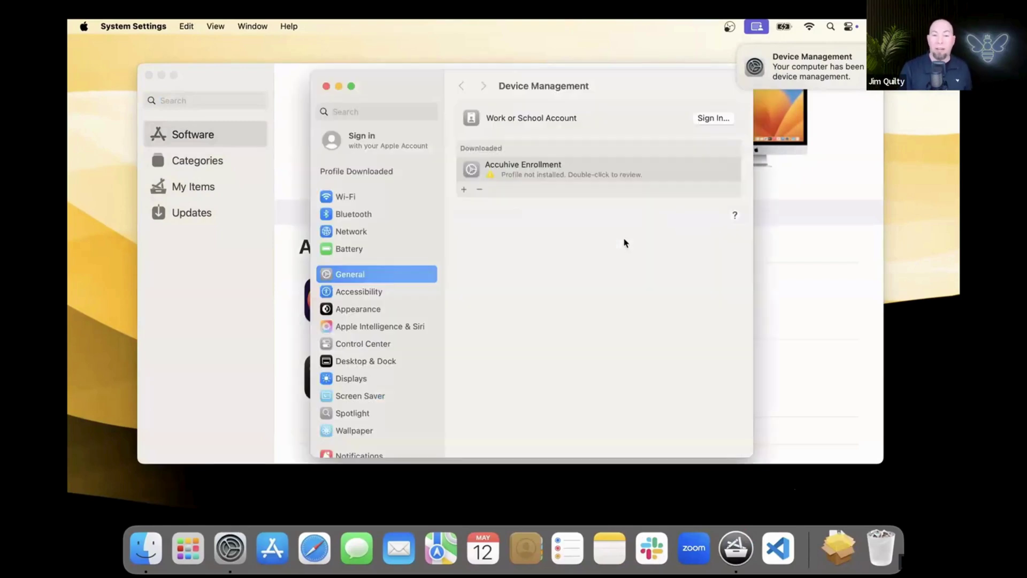
{"action": "double_click", "coordinate": [651, 169]}
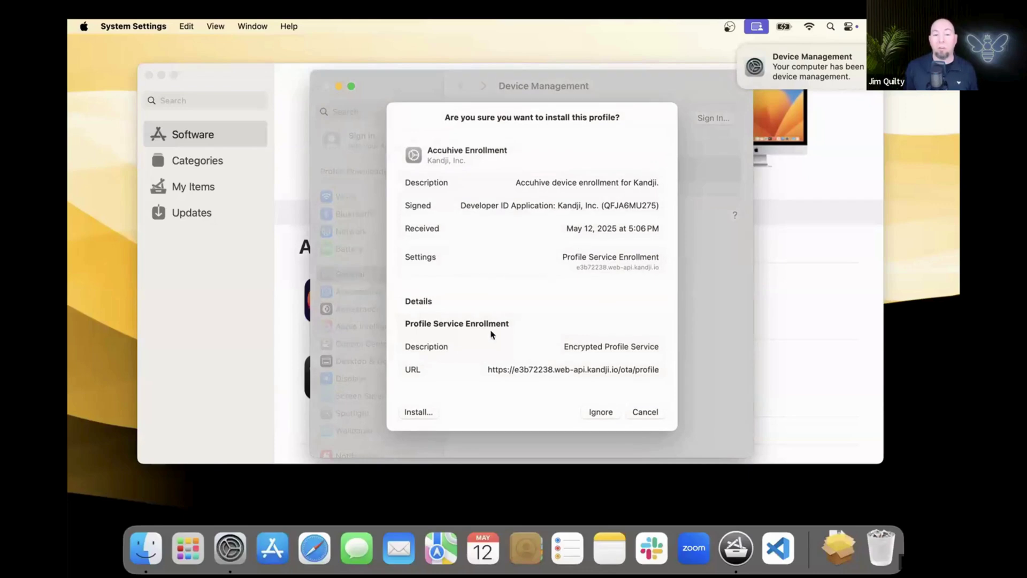
{"action": "left_click", "coordinate": [433, 413]}
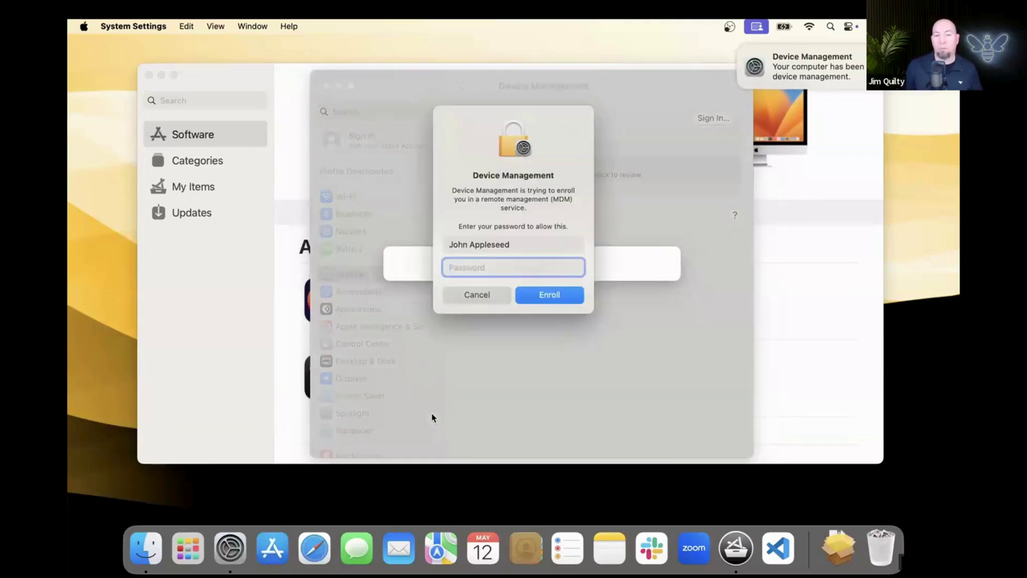
{"action": "type", "text": "•••••••••"}
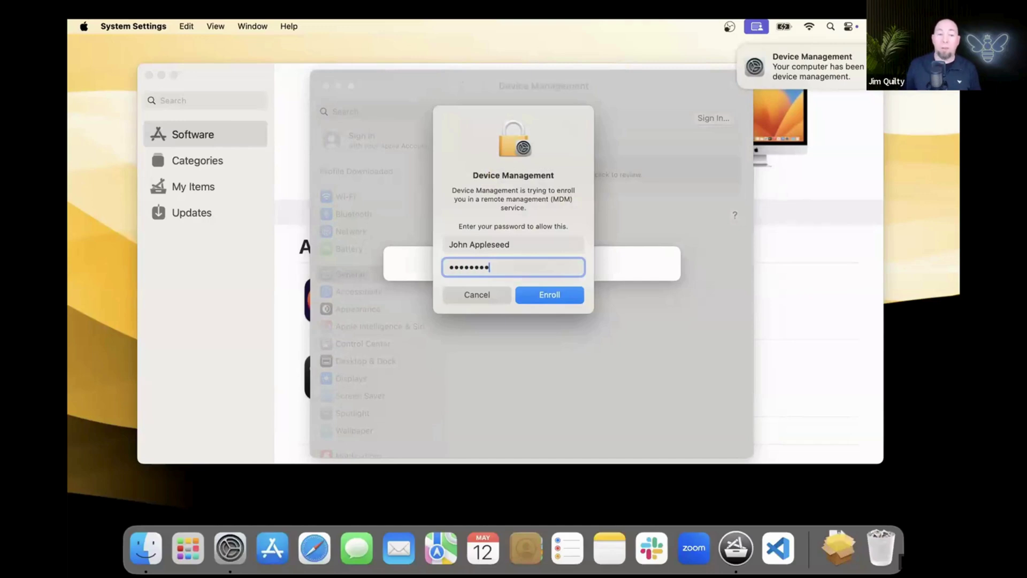
{"action": "left_click", "coordinate": [559, 299]}
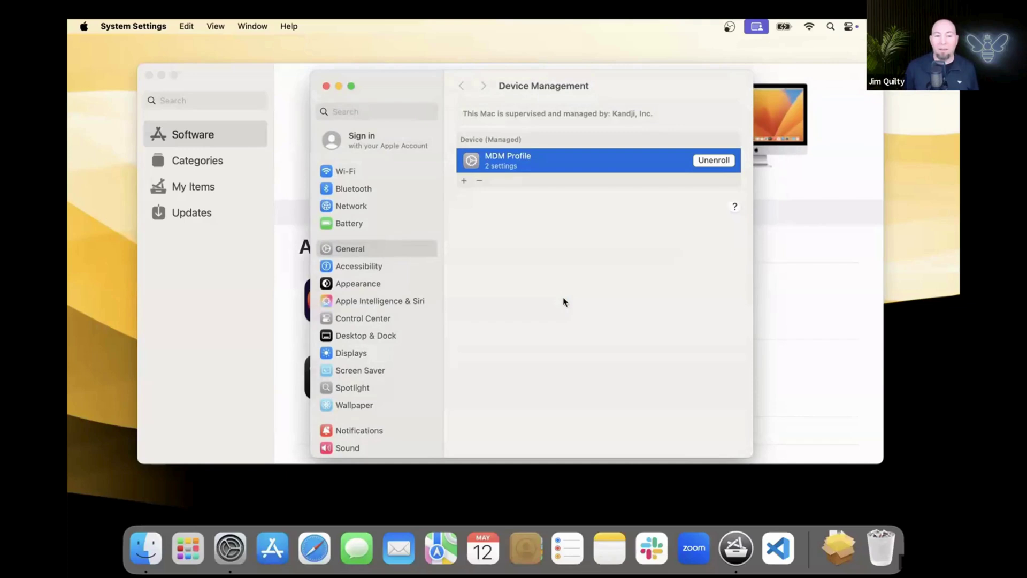
{"action": "left_click", "coordinate": [326, 85]}
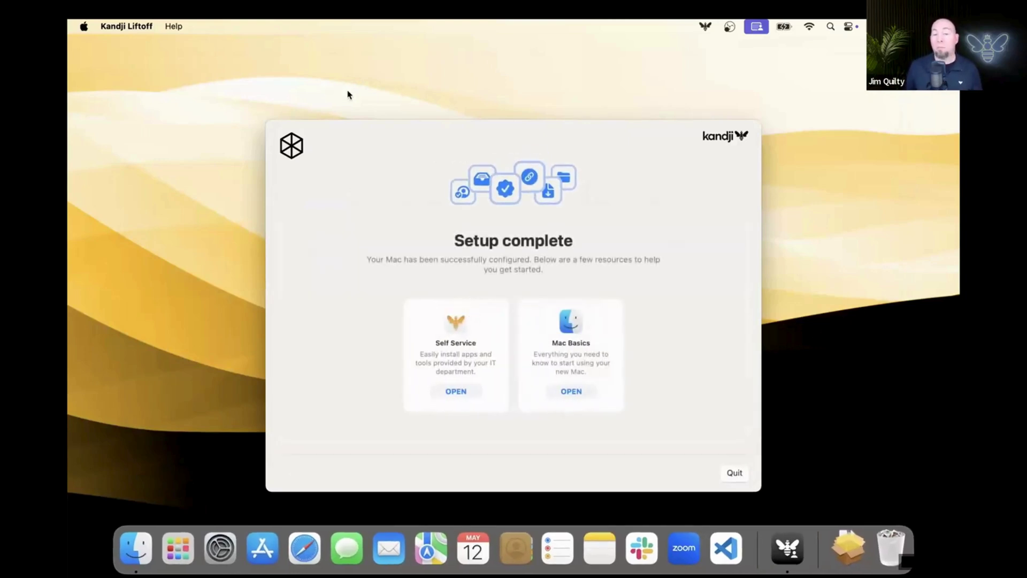
Quit Liftoff and update the FileVault Recovery Key in Kandji Self Service with the user's password
{"action": "left_click", "coordinate": [734, 472]}
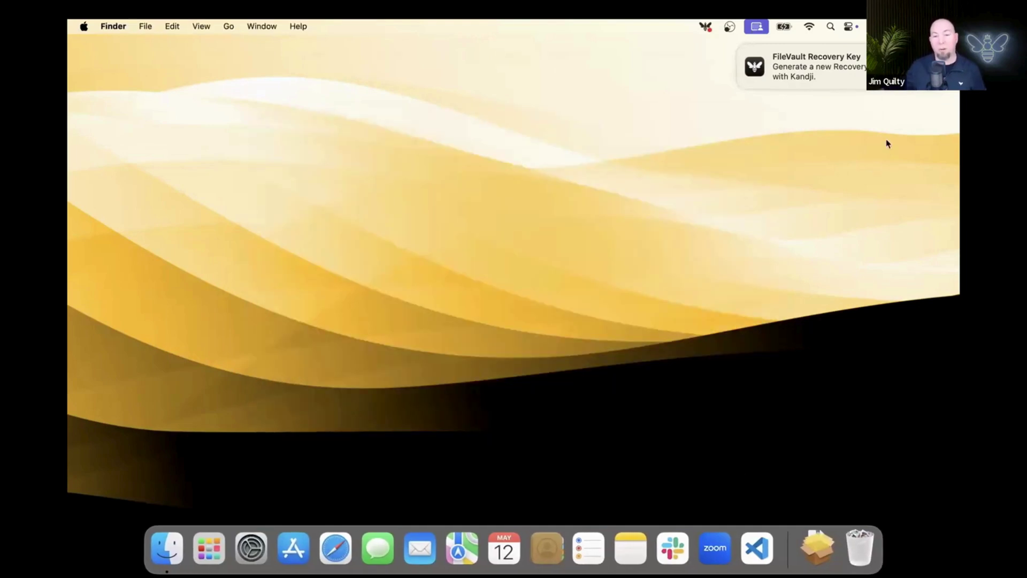
{"action": "left_click", "coordinate": [705, 26]}
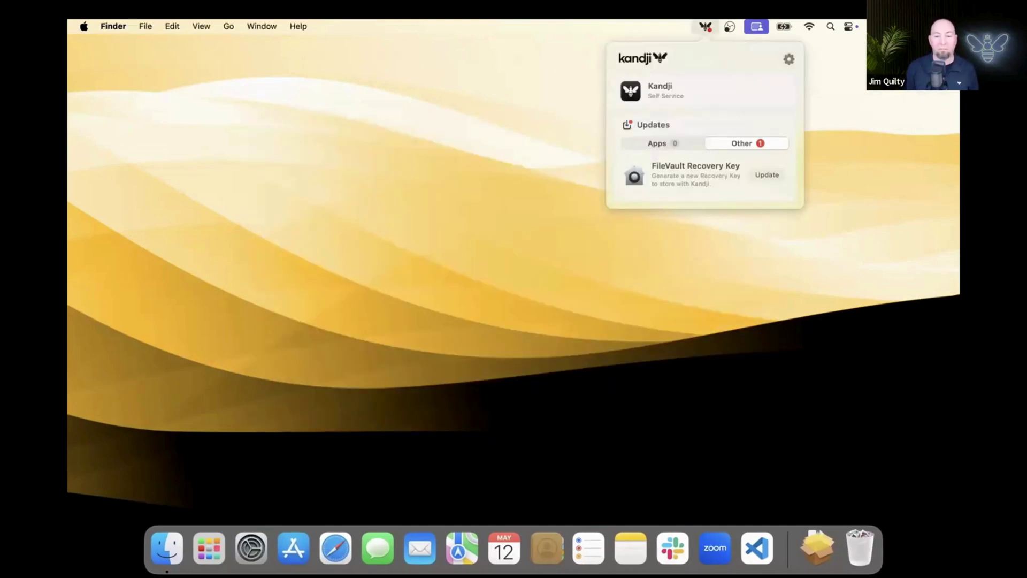
{"action": "left_click", "coordinate": [779, 176]}
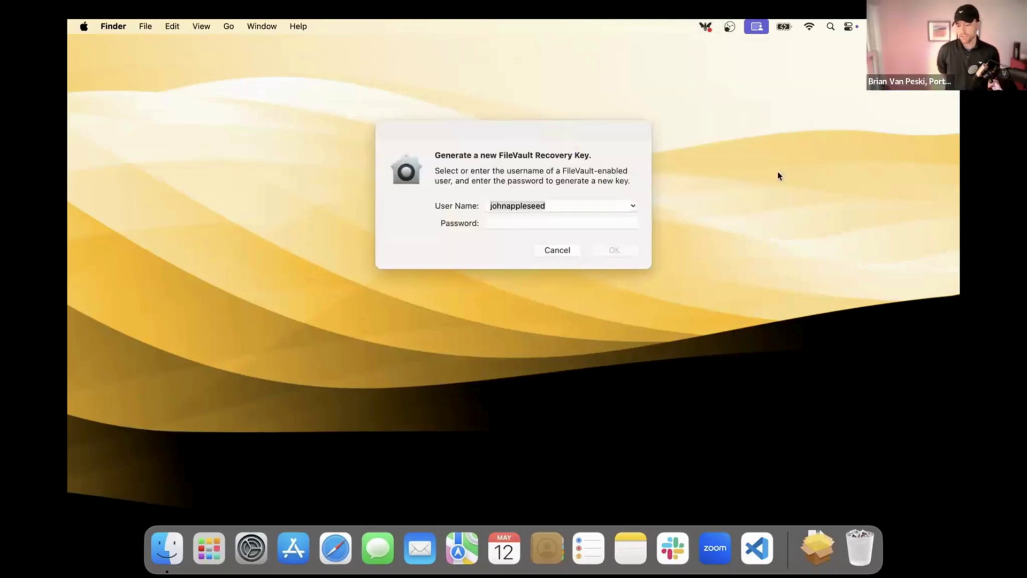
{"action": "left_click", "coordinate": [620, 223]}
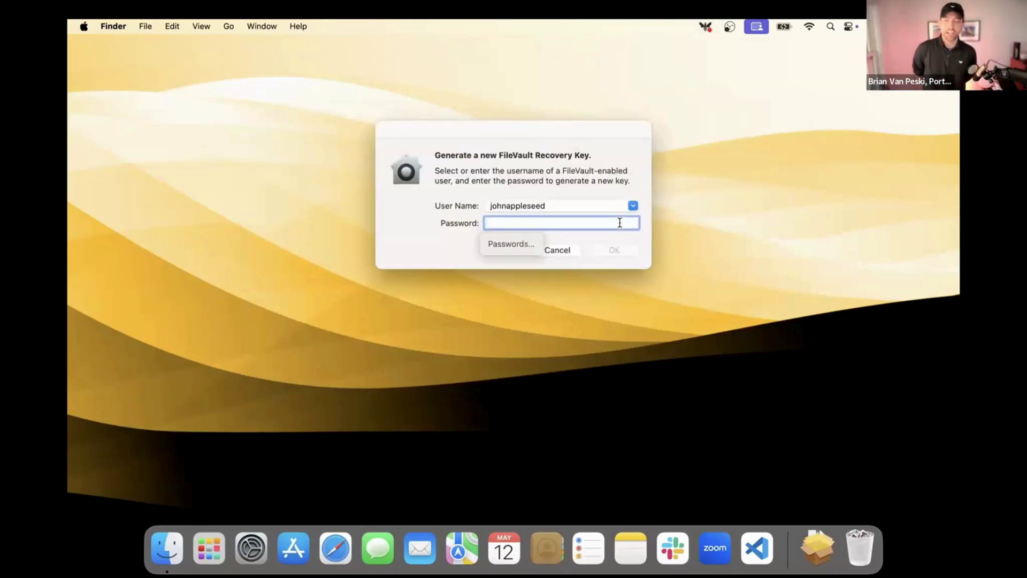
{"action": "type", "text": "********"}
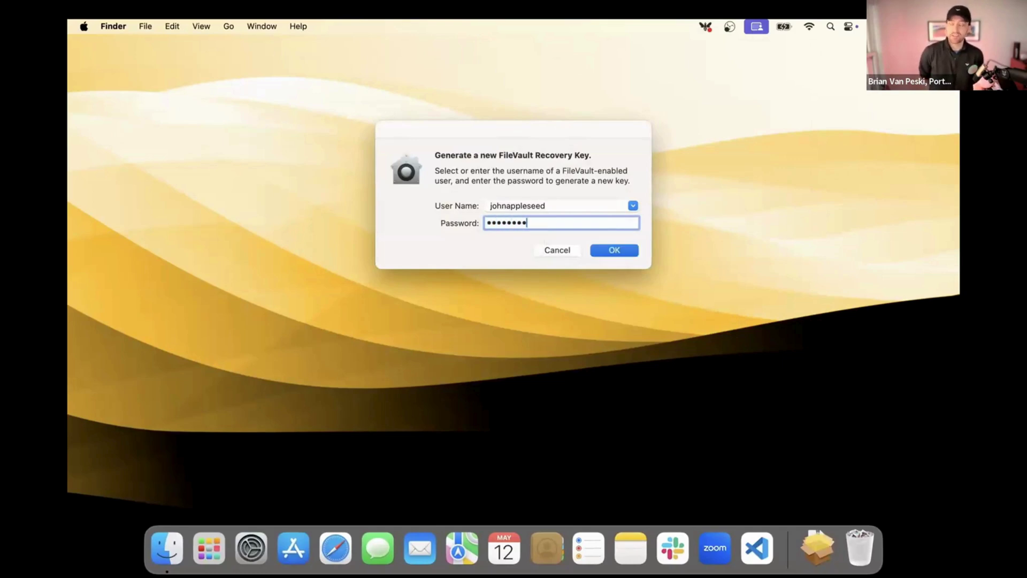
{"action": "left_click", "coordinate": [620, 250]}
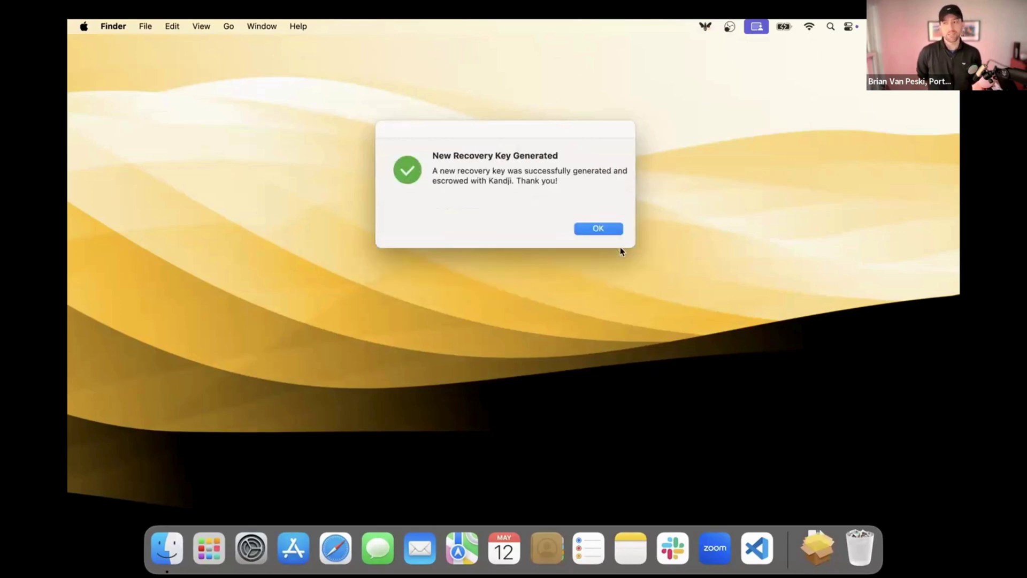
{"action": "left_click", "coordinate": [615, 232]}
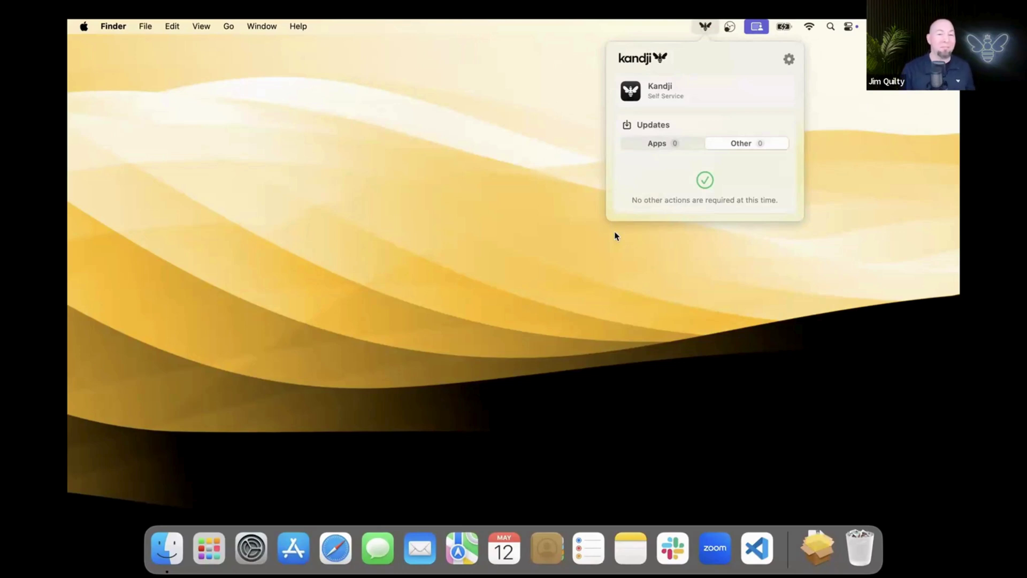
{"action": "key", "text": "ctrl+Left"}
{"action": "key", "text": "ctrl+Left"}
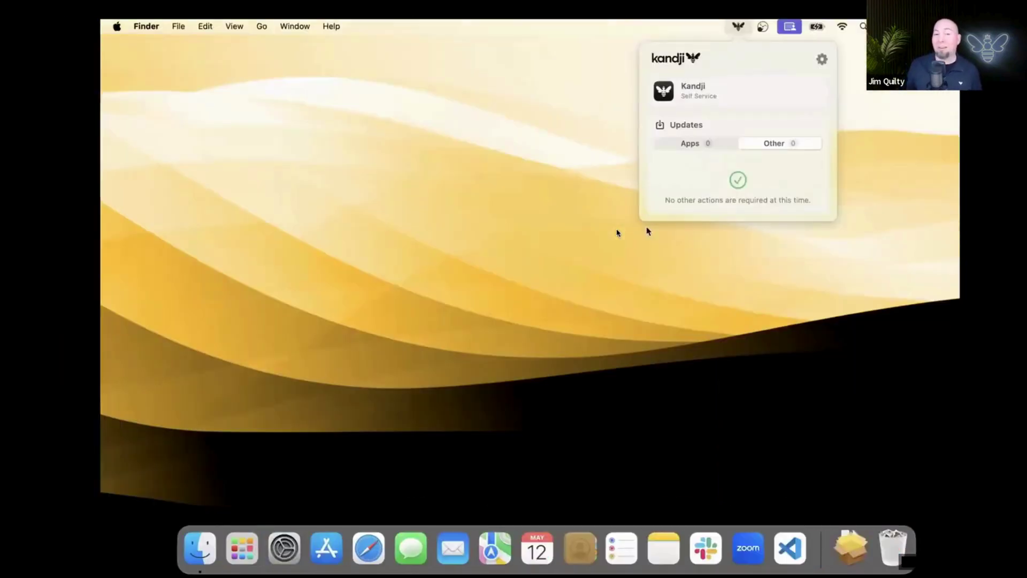